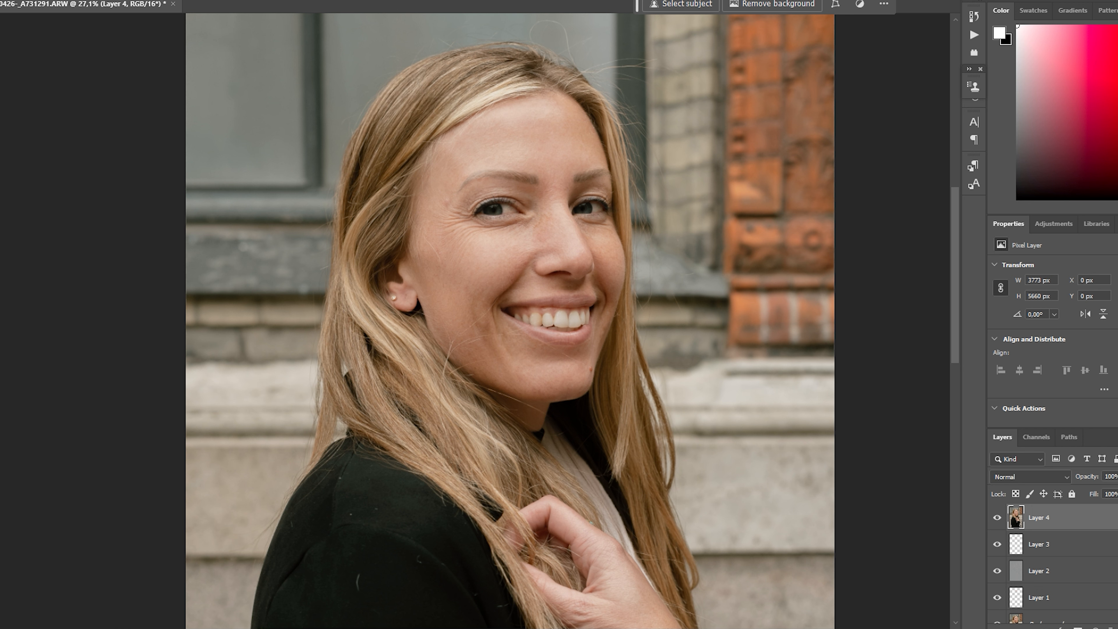
Stamp the visible layers onto a new layer and apply the Retouch4me Portrait Volumes filter to it.
key(ctrl+alt+shift+e)
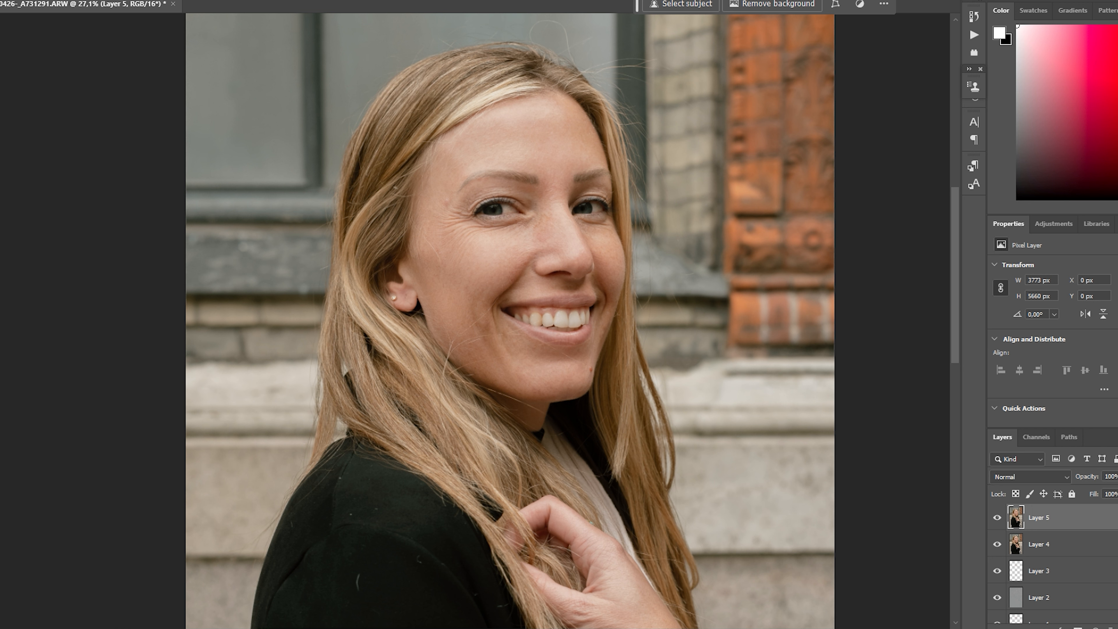
click(126, 1)
mouse_move(194, 254)
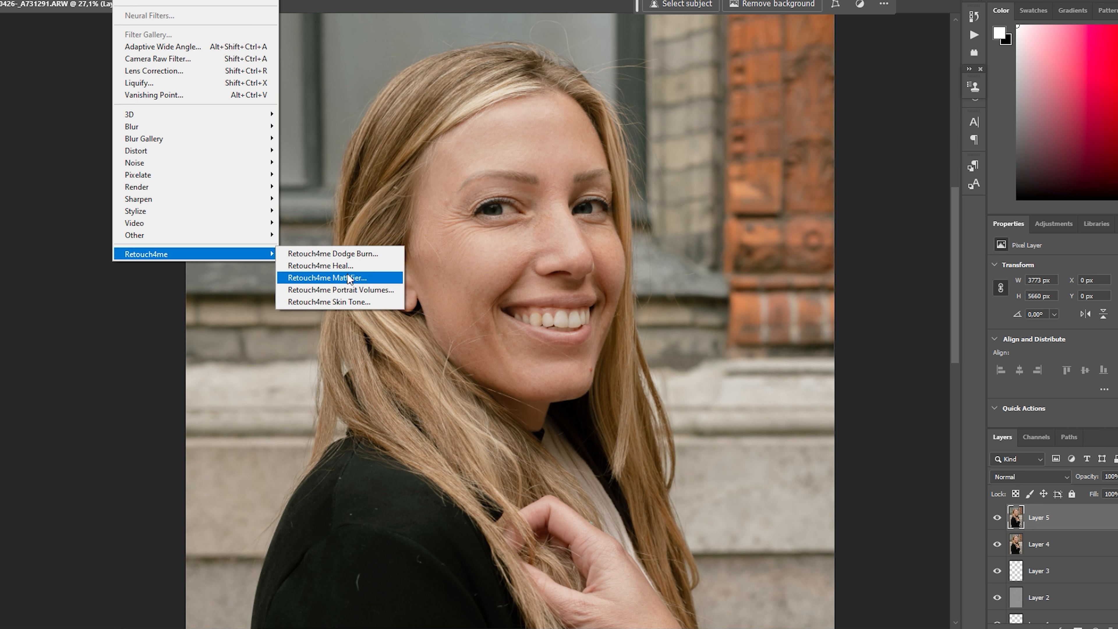
click(374, 290)
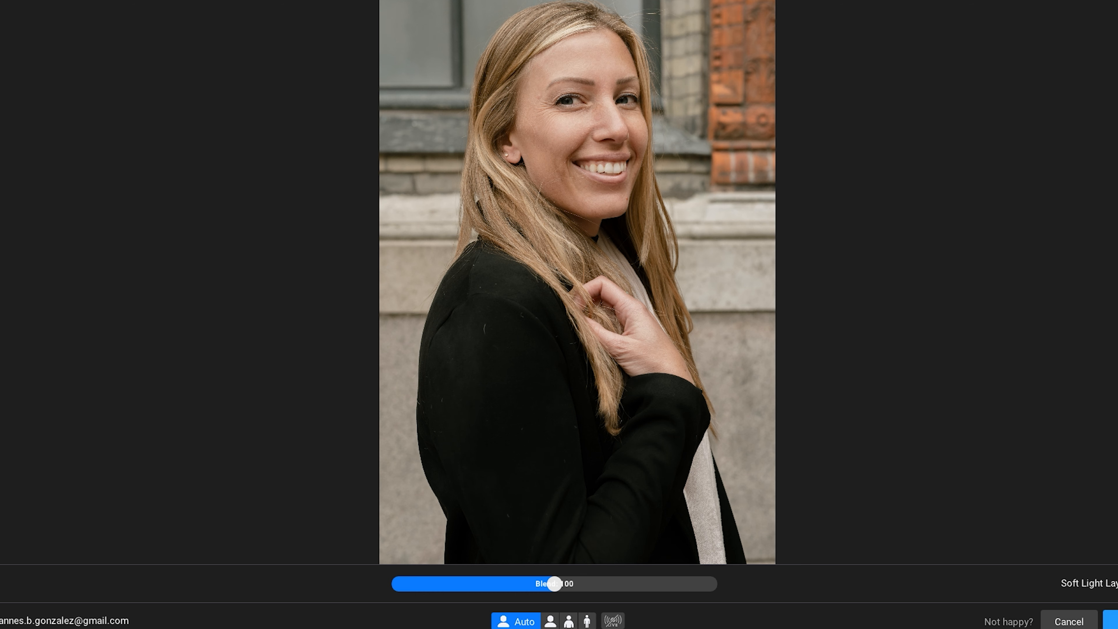
click(1111, 621)
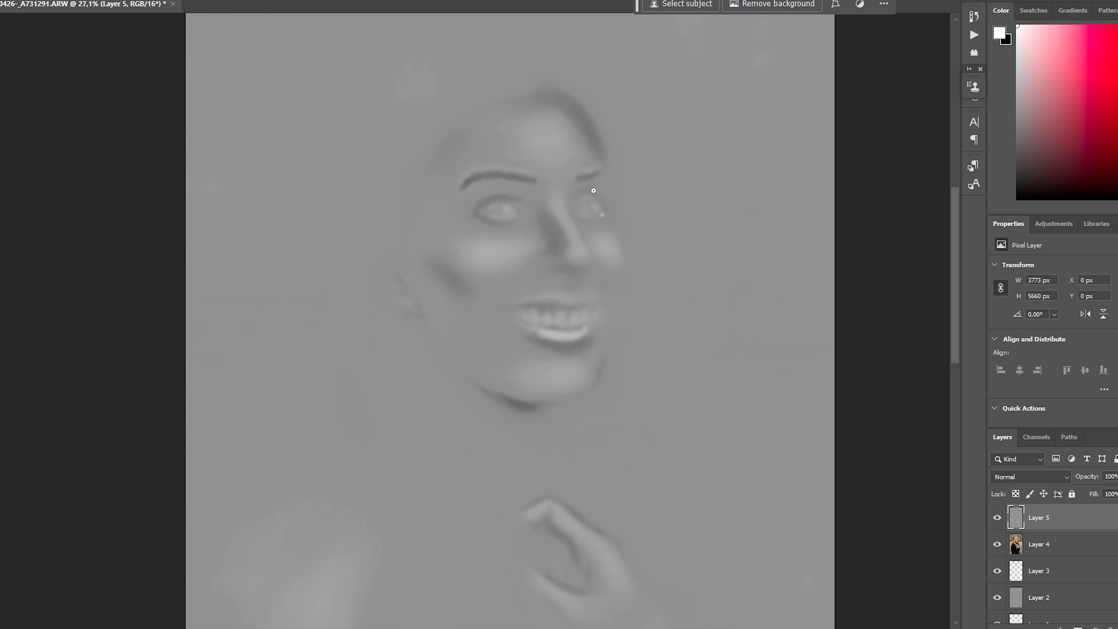
Set the Portrait Volumes layer's blend mode to Soft Light, compare the portrait with and without it, and lower its fill to 50%.
click(1056, 474)
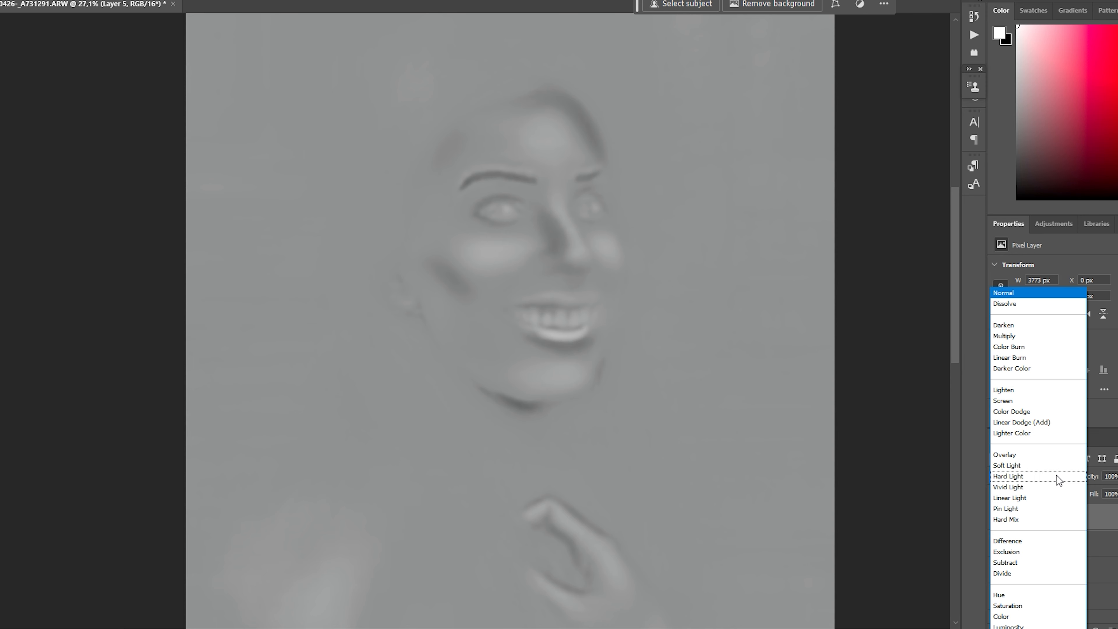
click(1040, 467)
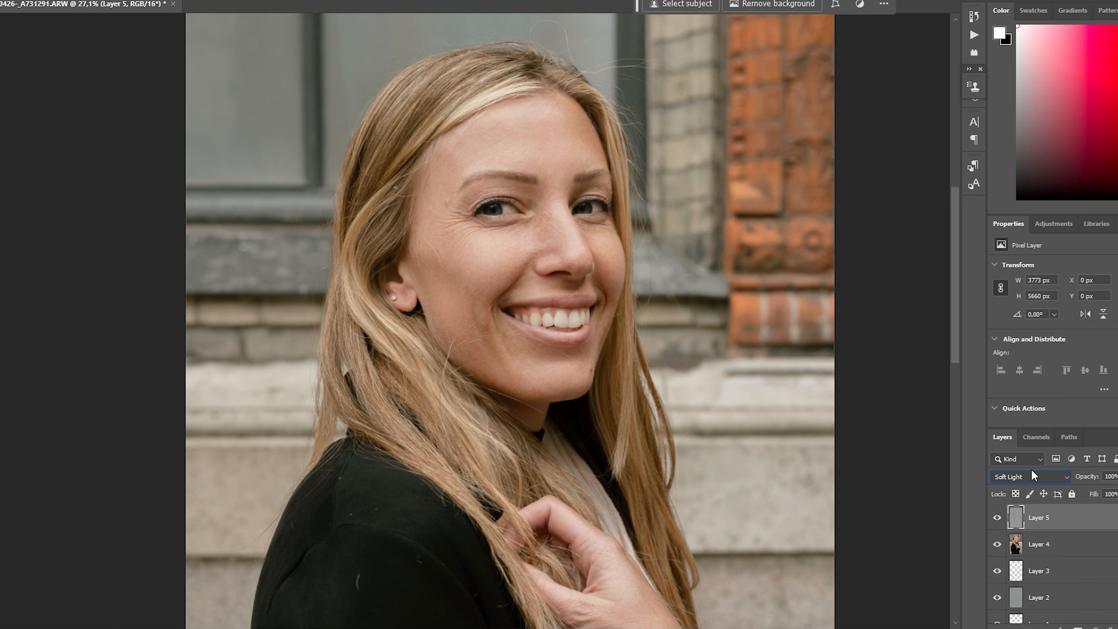
click(998, 520)
click(998, 520)
click(998, 520)
click(998, 519)
drag(530, 328, 490, 319)
click(998, 520)
click(998, 520)
click(998, 519)
click(998, 520)
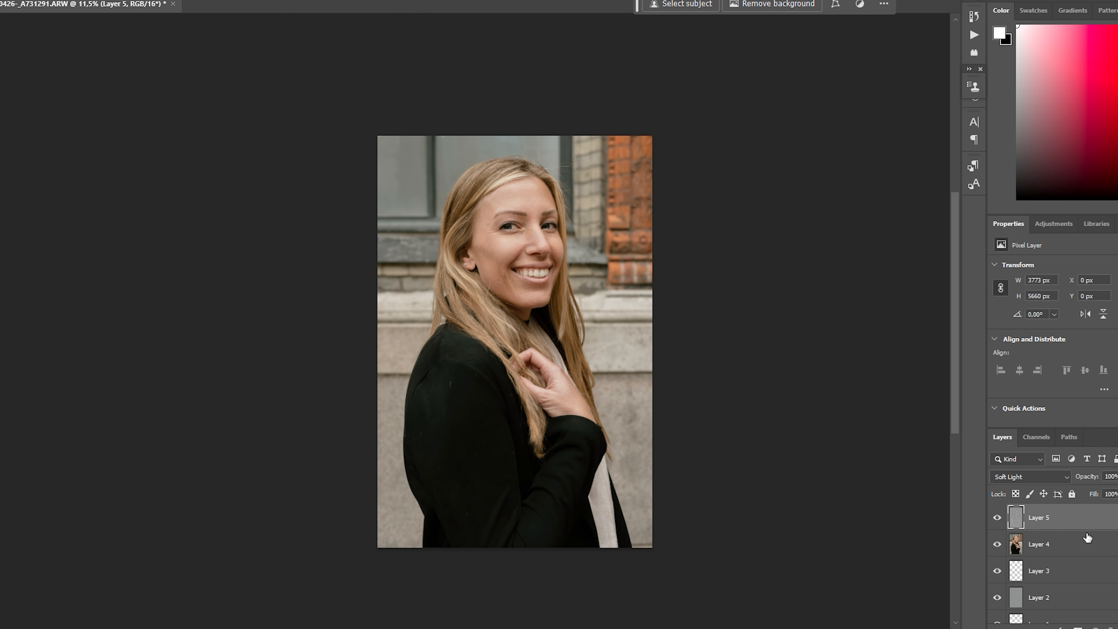
text(0)
drag(570, 258, 606, 259)
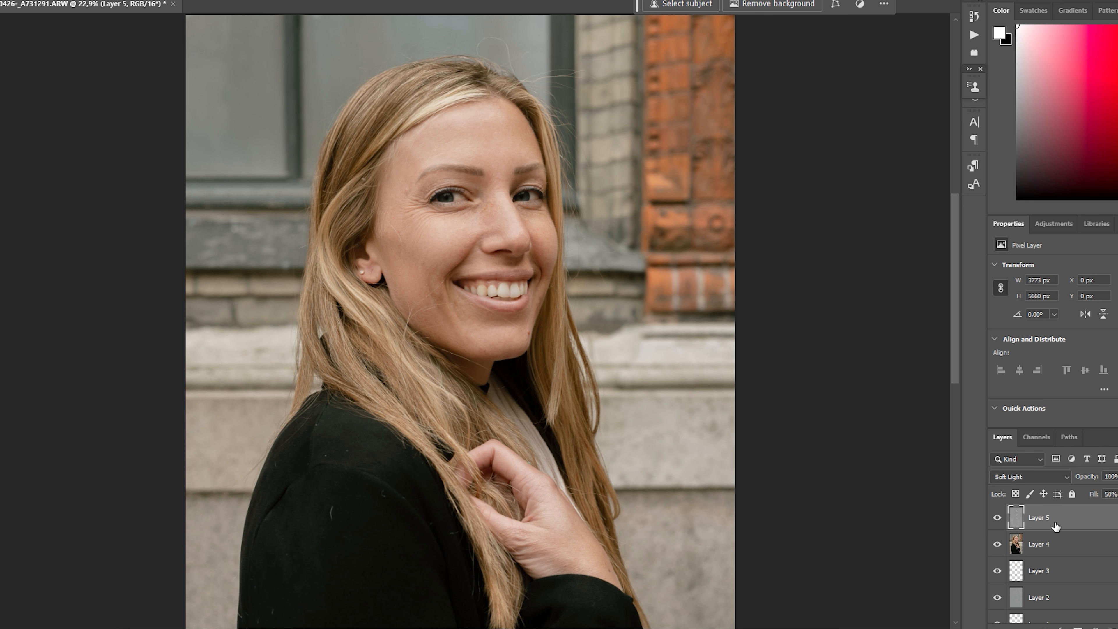
Stamp the visible layers onto a new layer and start the Retouching Eyes action up to its Remove Veins stage.
key(ctrl+shift+alt+e)
click(974, 34)
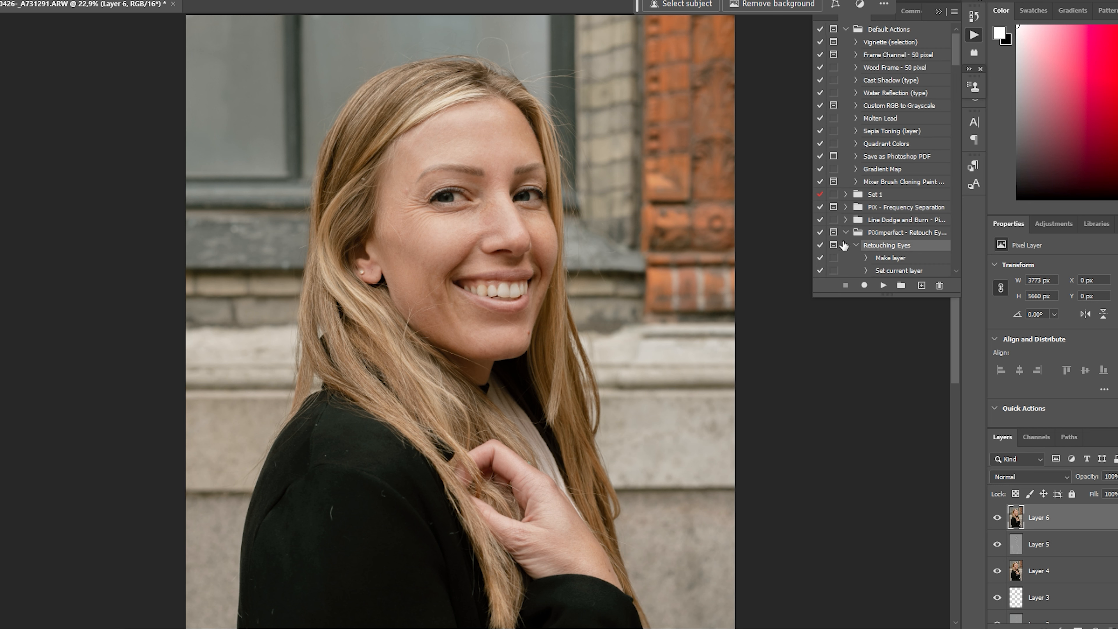
click(883, 285)
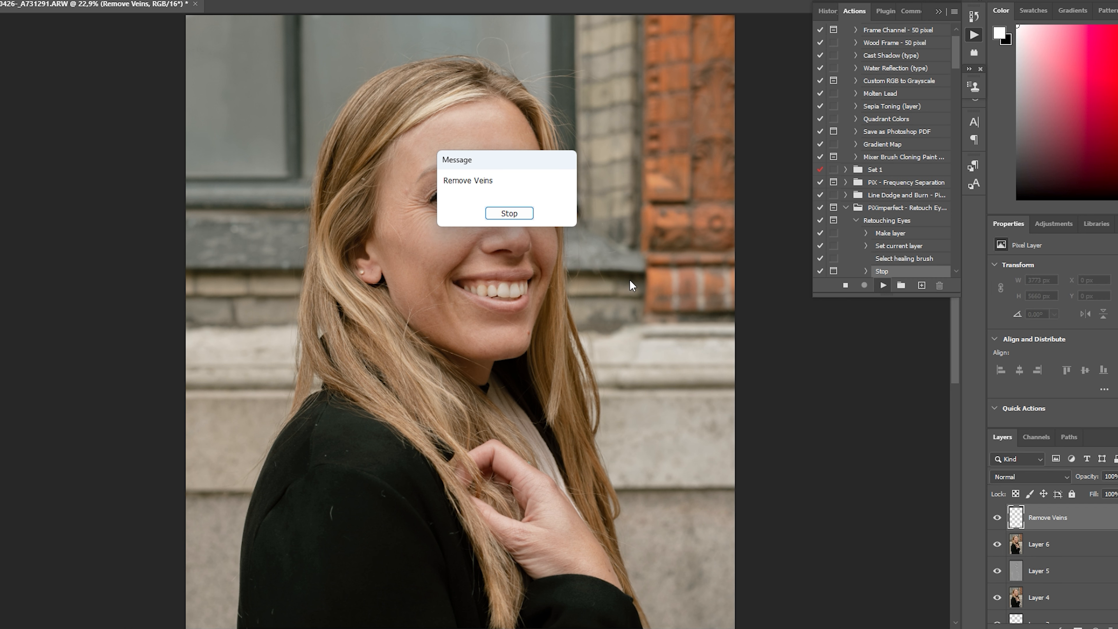
click(505, 211)
Heal the veins in the whites of both eyes on the Remove Veins layer.
drag(474, 194, 548, 190)
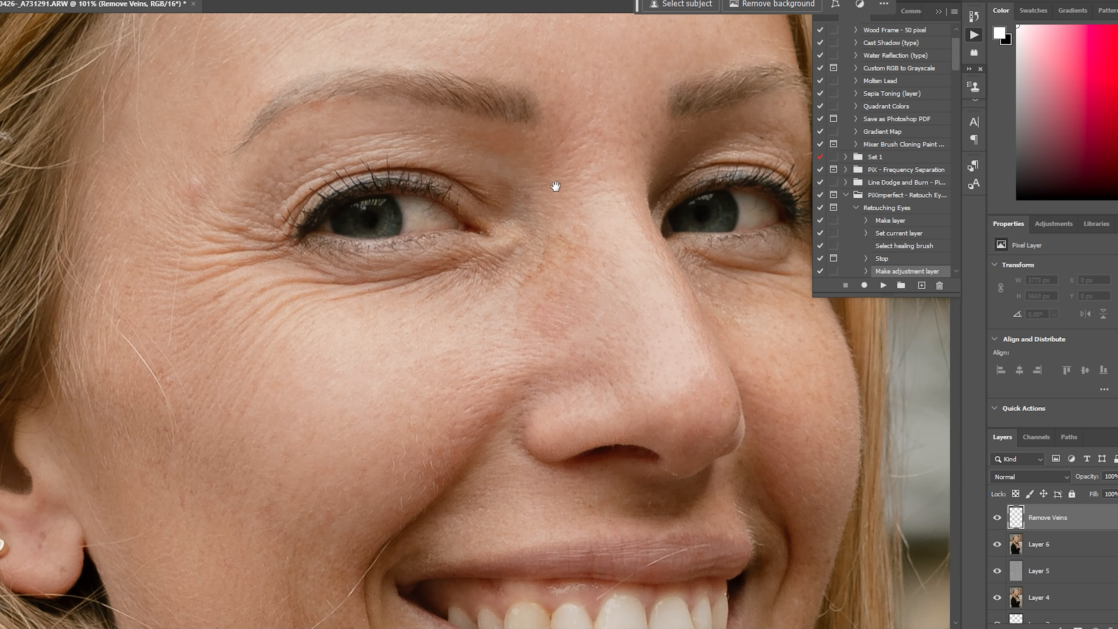
drag(493, 227, 391, 256)
drag(321, 246, 322, 247)
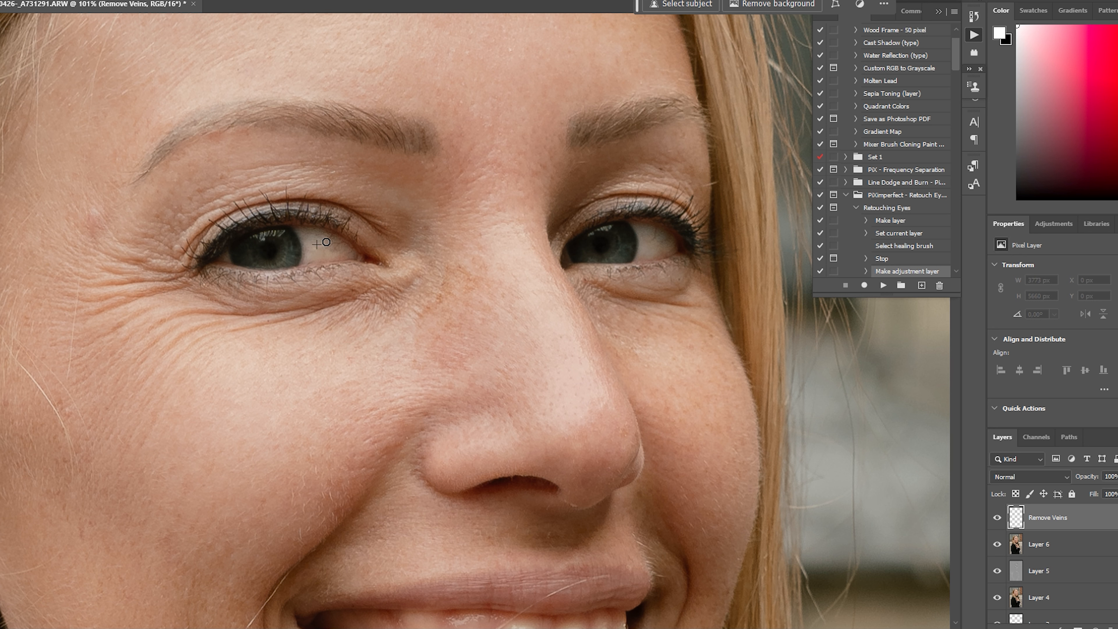
drag(331, 237, 329, 239)
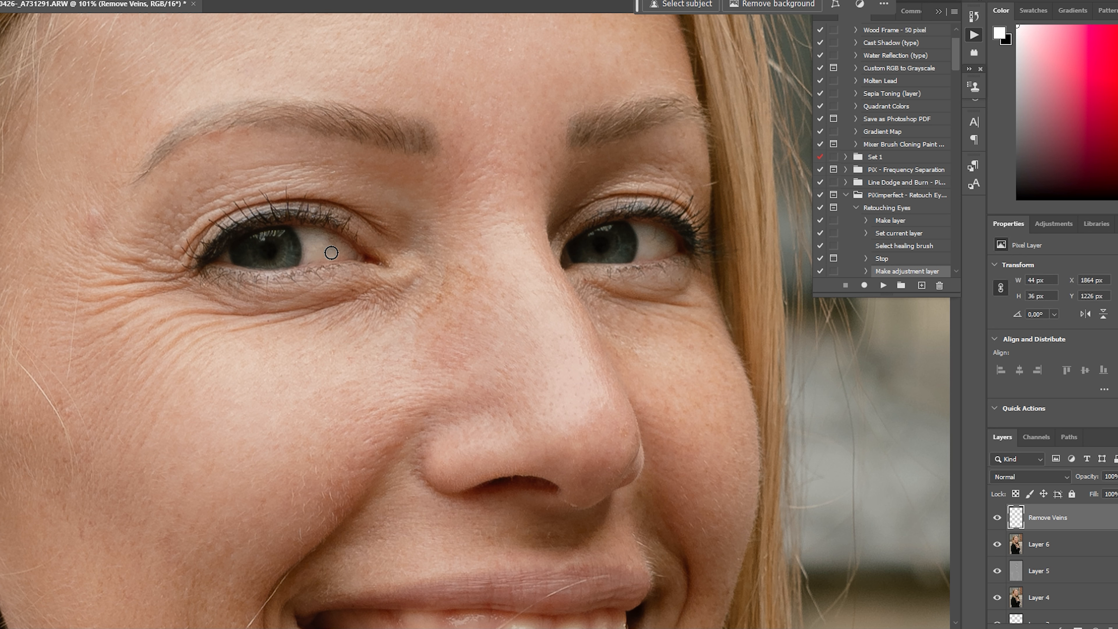
drag(333, 250, 331, 248)
alt+click(646, 247)
drag(651, 240, 662, 243)
Continue the action to Kicker Light and brighten the lower part of both irises with a soft brush of about 30 px.
click(883, 285)
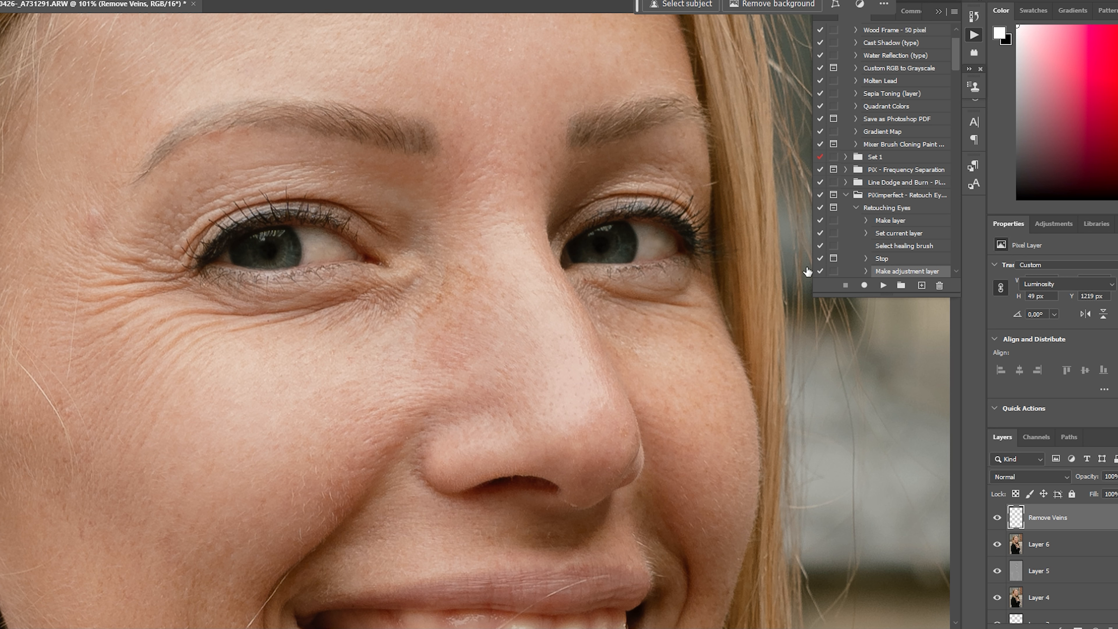
click(504, 215)
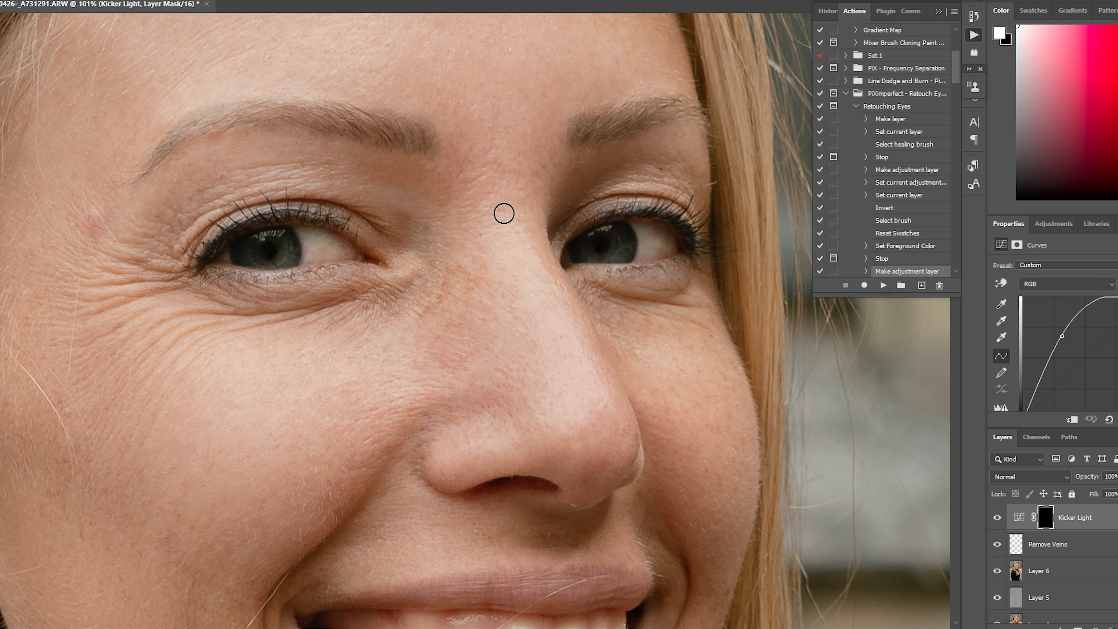
alt+right_click(300, 261)
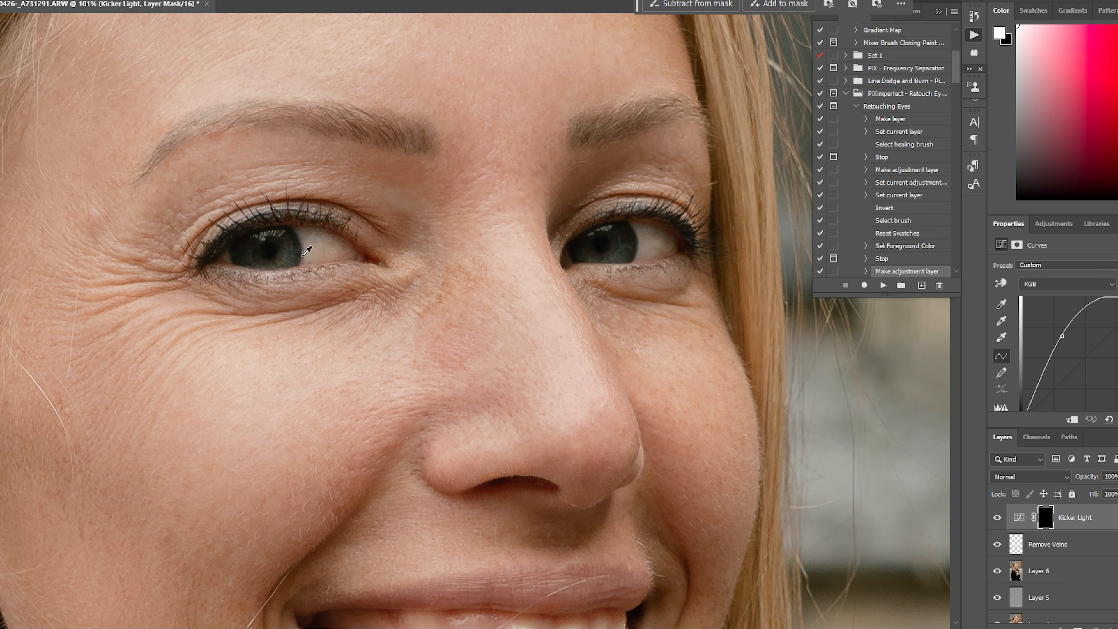
alt+right_click(276, 263)
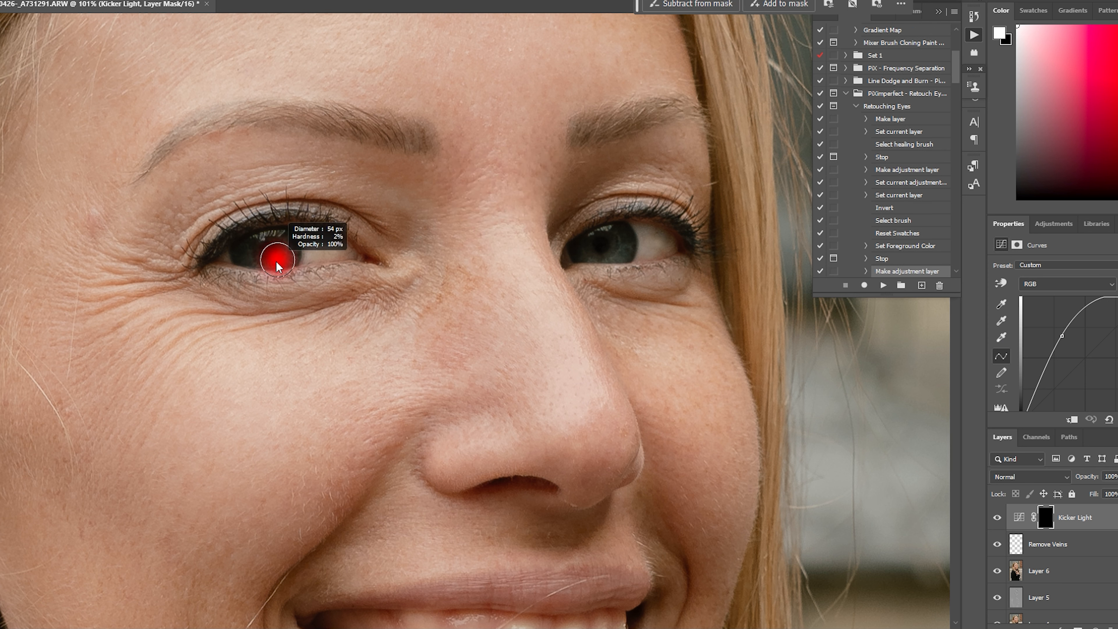
alt+right_click(277, 258)
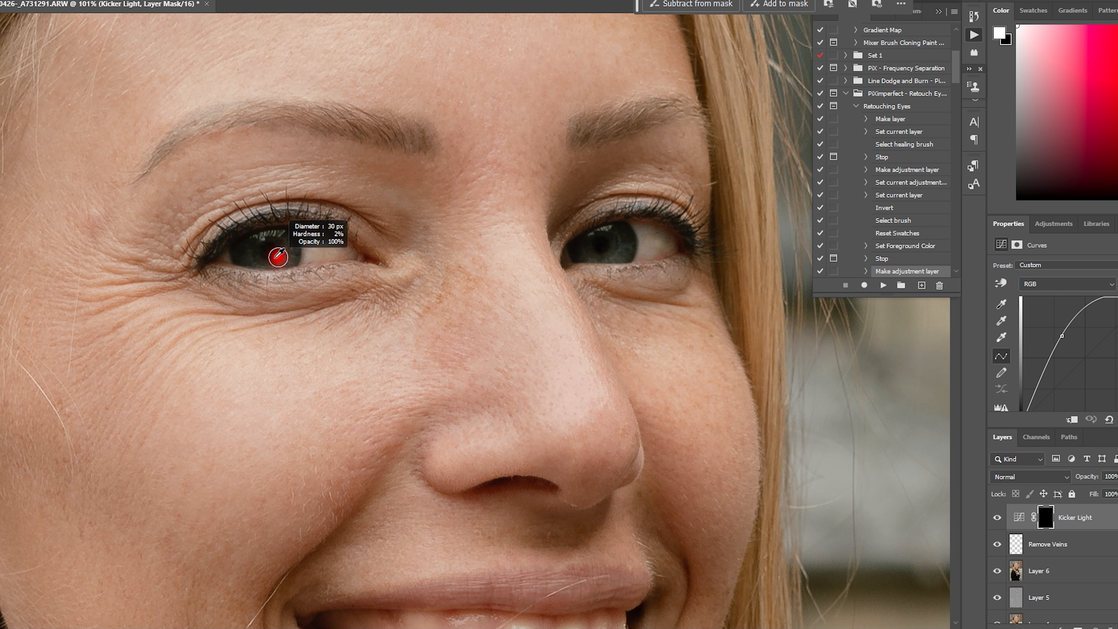
key(x)
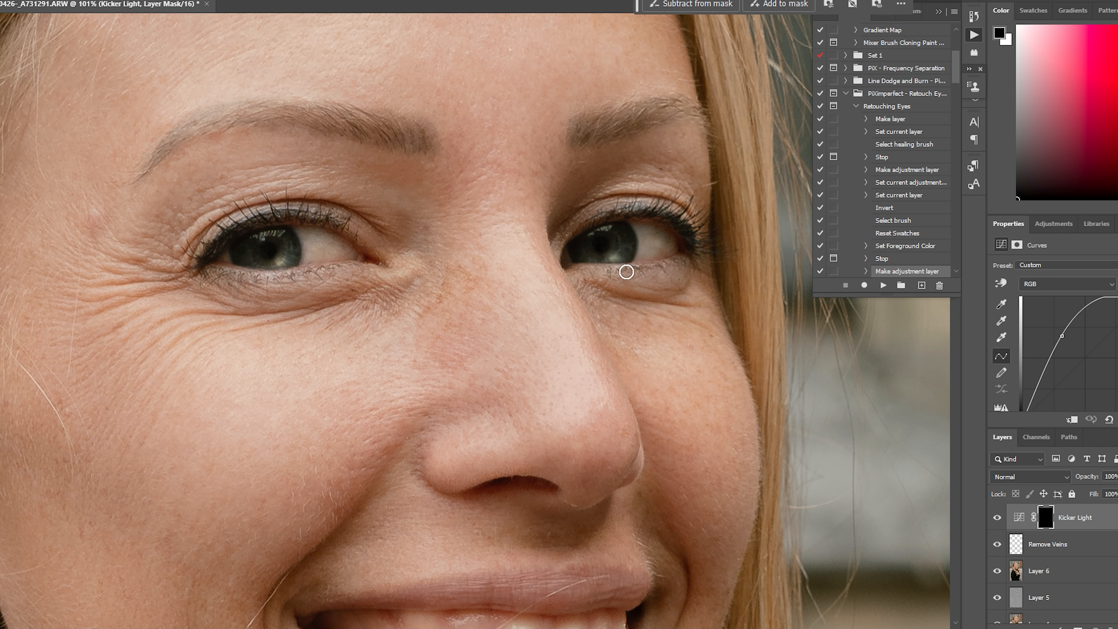
Continue the action to Eye Highlight and dab the highlight in the upper part of both irises.
click(883, 285)
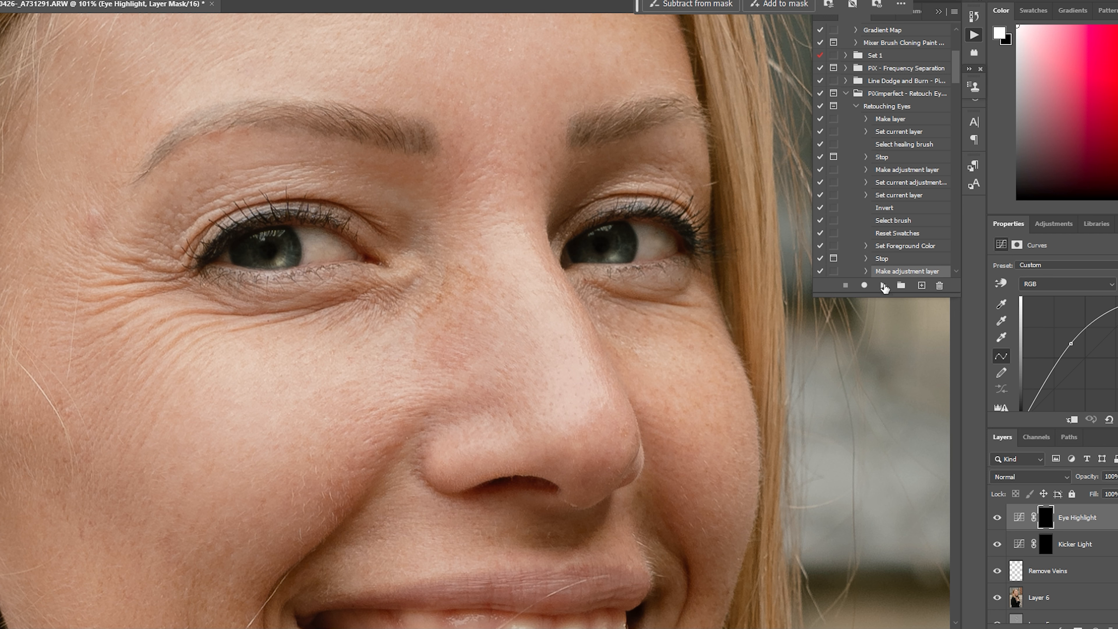
click(509, 213)
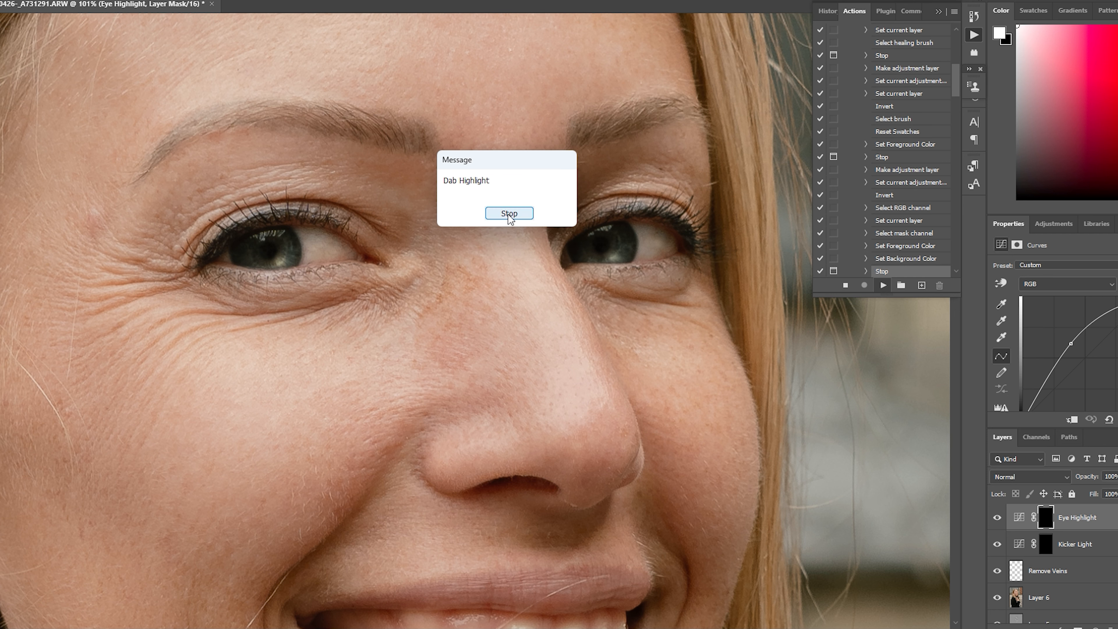
click(598, 237)
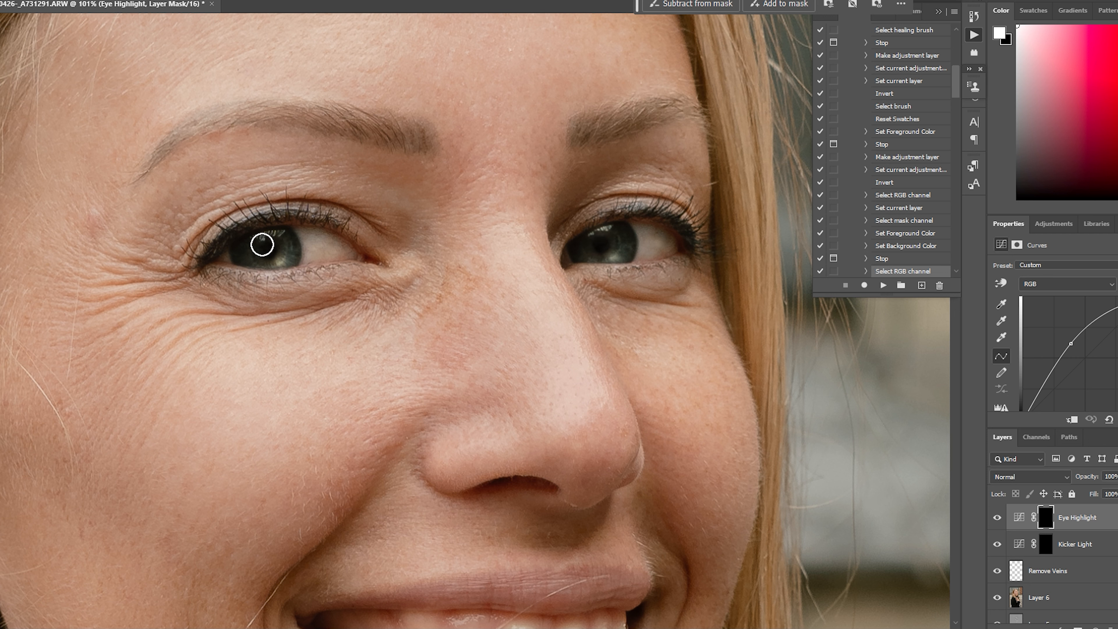
click(267, 237)
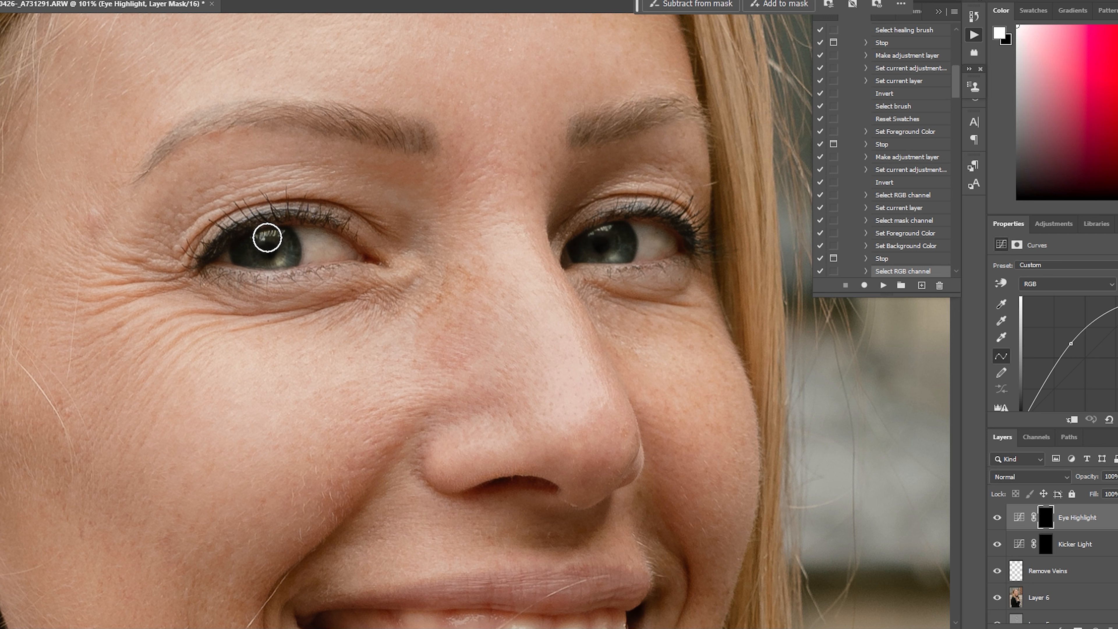
Continue the action to the Dab Kick High stage and dab shine on the lower part of both irises.
click(883, 285)
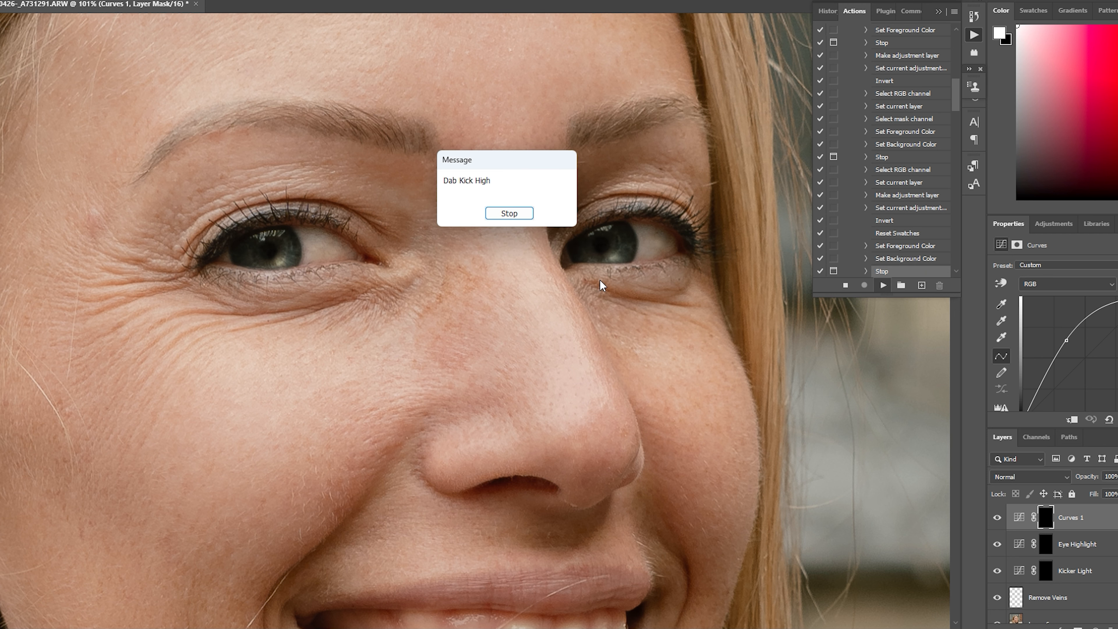
click(509, 214)
click(607, 250)
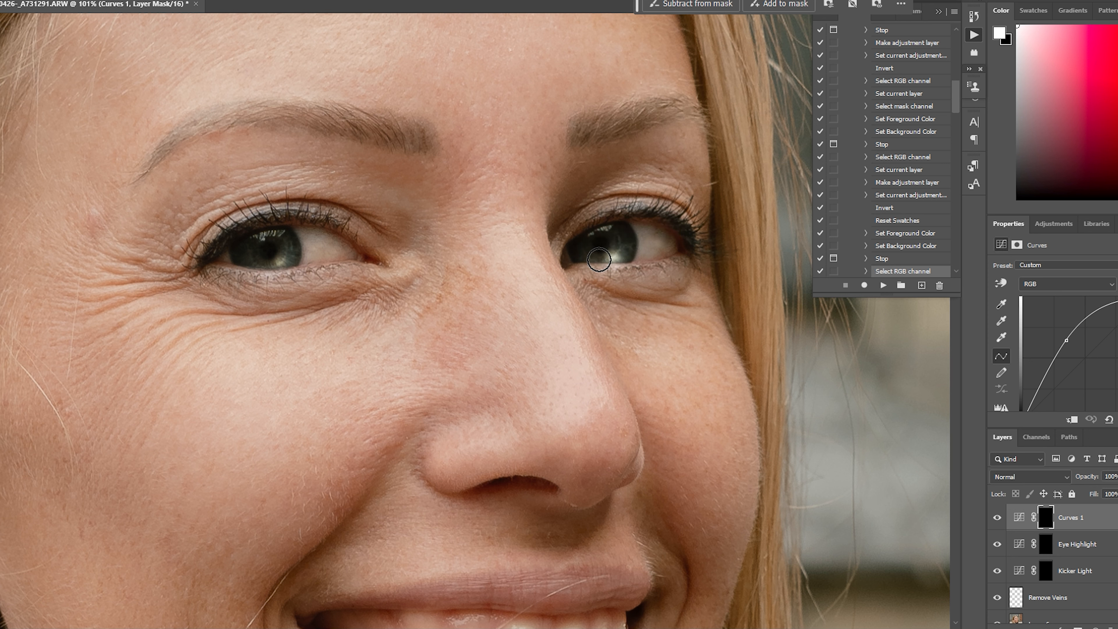
click(280, 262)
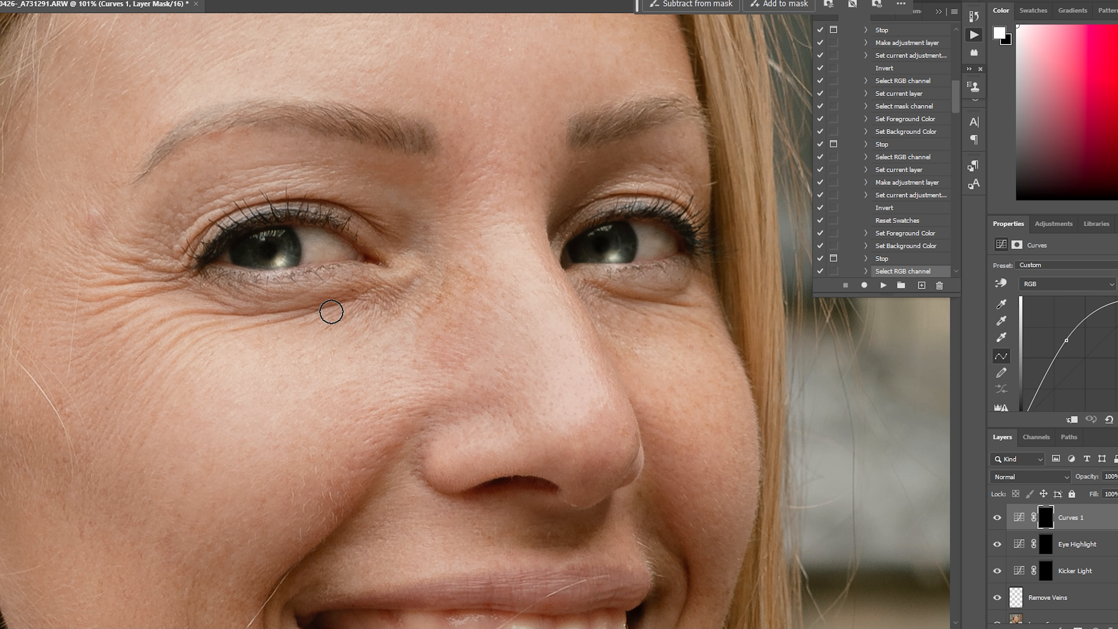
key(x)
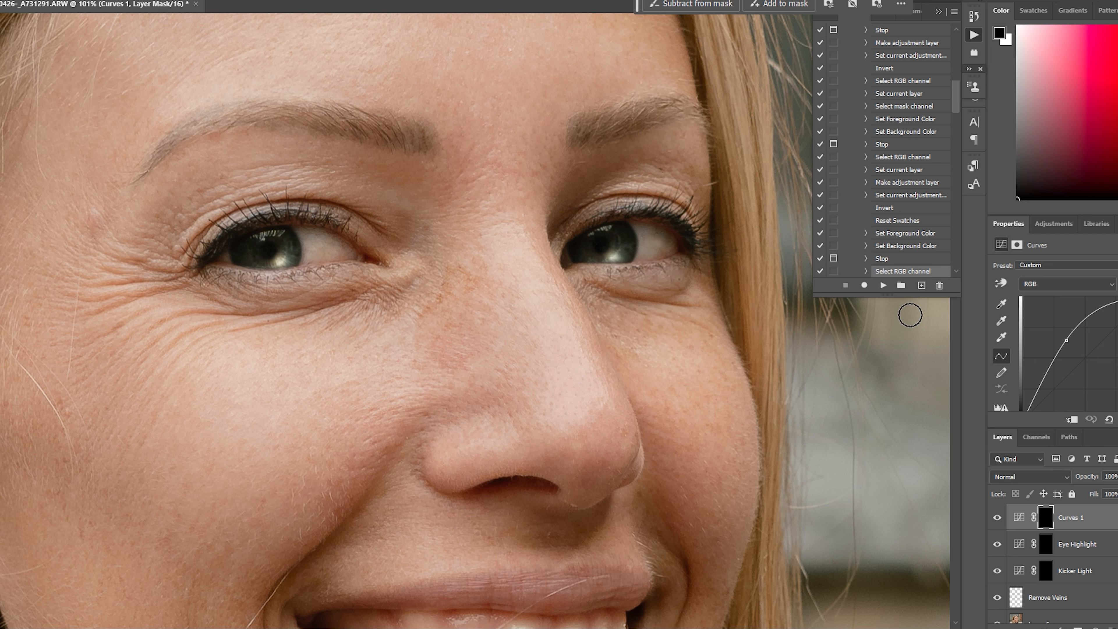
Continue the action to Brighten Eye White and paint over the whites of the eyes.
click(882, 286)
click(501, 217)
alt+right_click(647, 243)
mouse_move(646, 239)
mouse_down()
mouse_move(666, 239)
mouse_move(646, 248)
mouse_move(656, 252)
mouse_up()
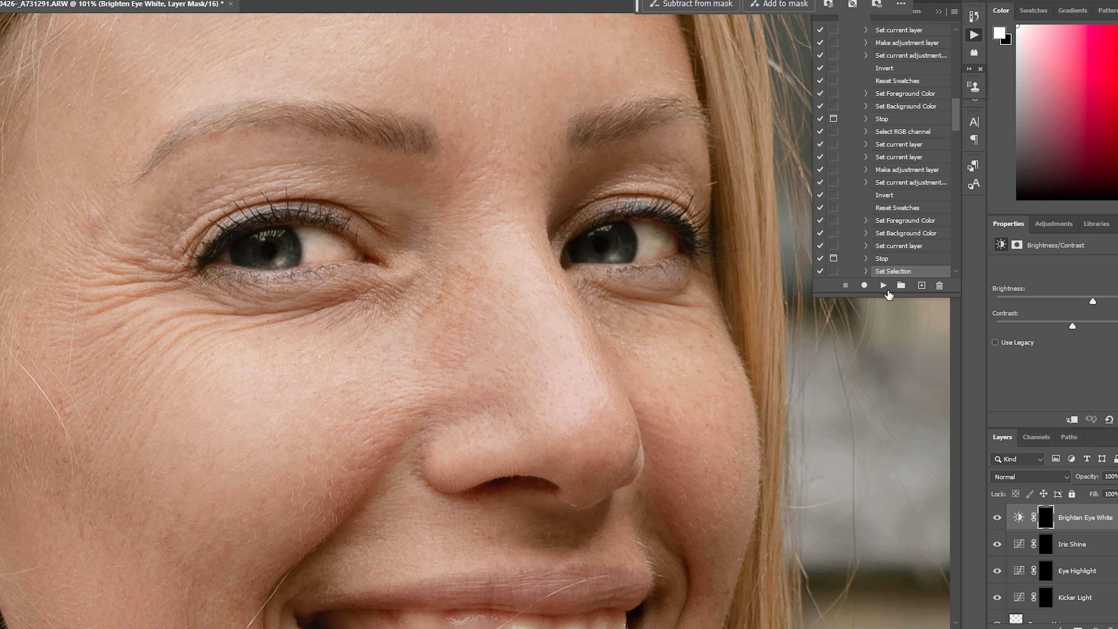
Continue the action to Boost Iris Color and paint over both irises to strengthen their colour.
click(883, 286)
click(509, 216)
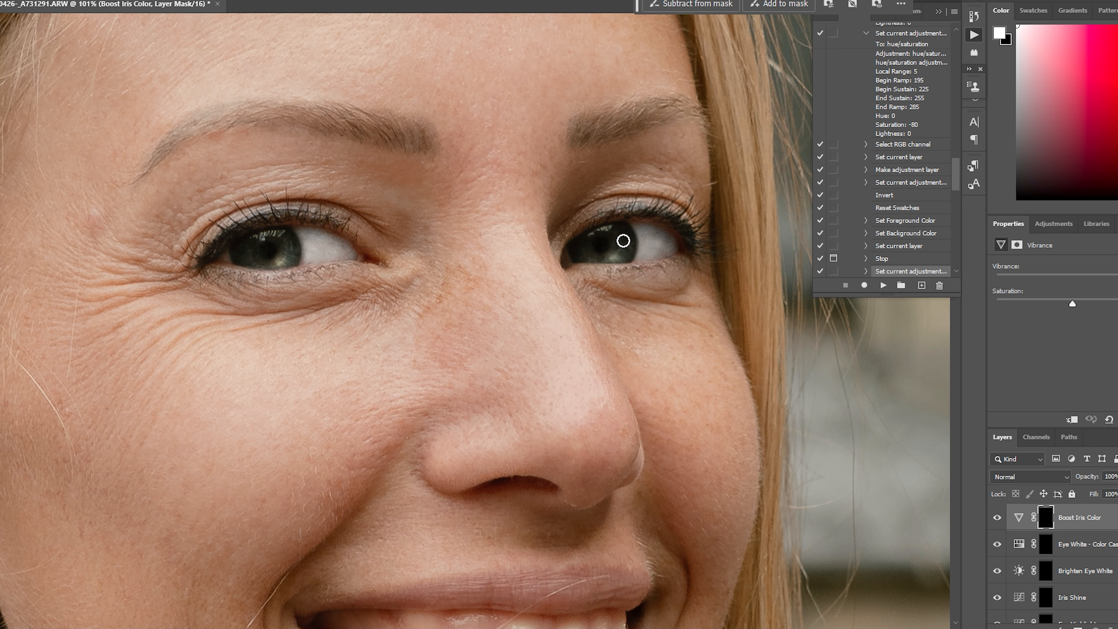
mouse_move(613, 254)
mouse_down()
mouse_move(621, 249)
mouse_move(606, 232)
mouse_move(584, 247)
mouse_move(622, 241)
mouse_up()
mouse_move(292, 249)
mouse_down()
mouse_move(271, 267)
mouse_move(241, 262)
mouse_move(238, 248)
mouse_move(246, 262)
mouse_move(285, 257)
mouse_move(283, 241)
mouse_move(260, 236)
mouse_move(281, 257)
mouse_up()
Continue the action to Sharpen Eye, accept a High Pass radius of 1.5 pixels, and paint sharpness onto the eyes.
click(883, 285)
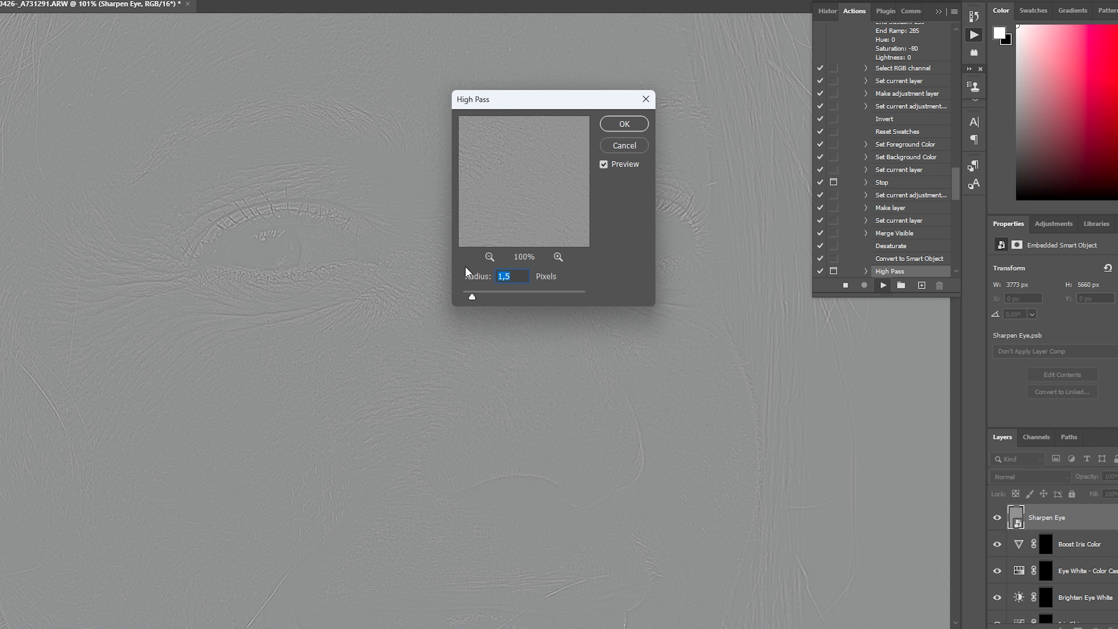
click(616, 121)
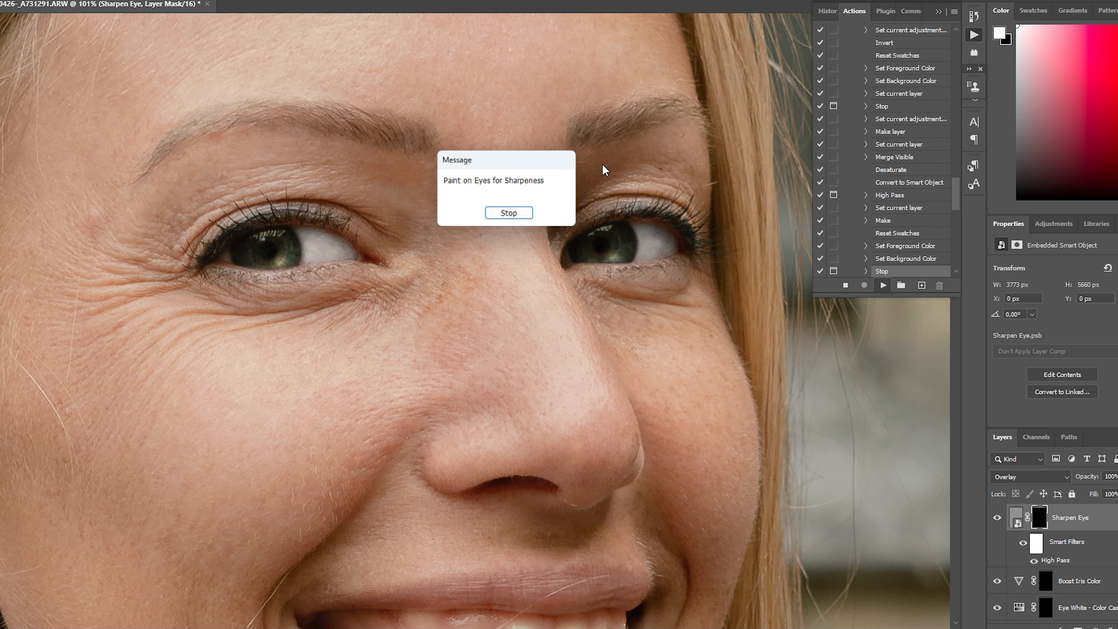
click(518, 214)
drag(594, 241, 590, 241)
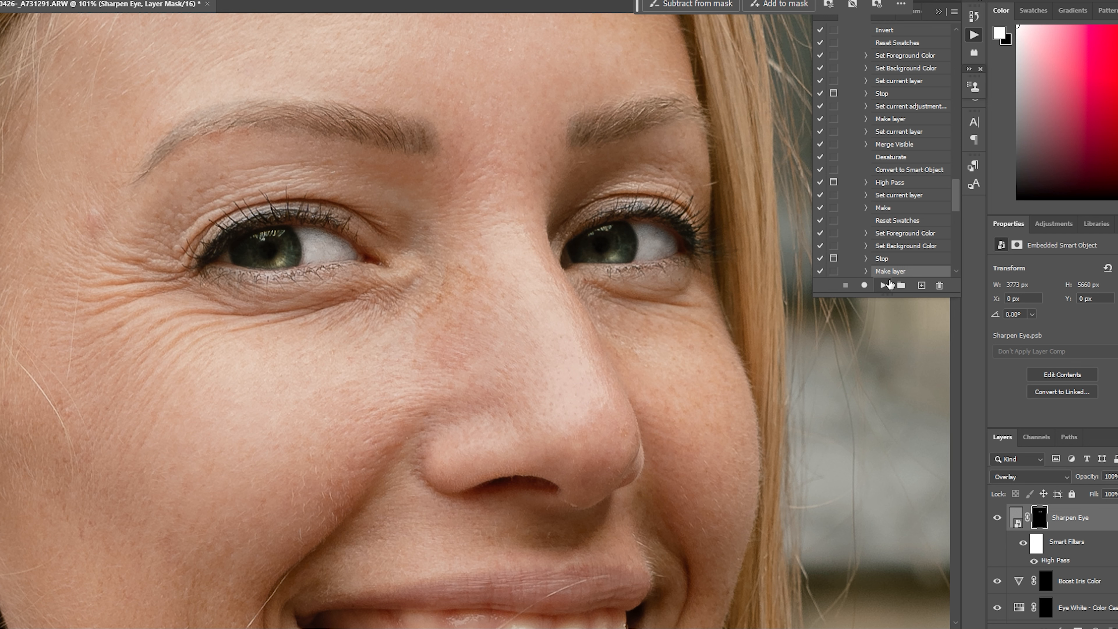
Continue the action to Iris Details, paint detail into both irises, and run the action to its end.
click(882, 286)
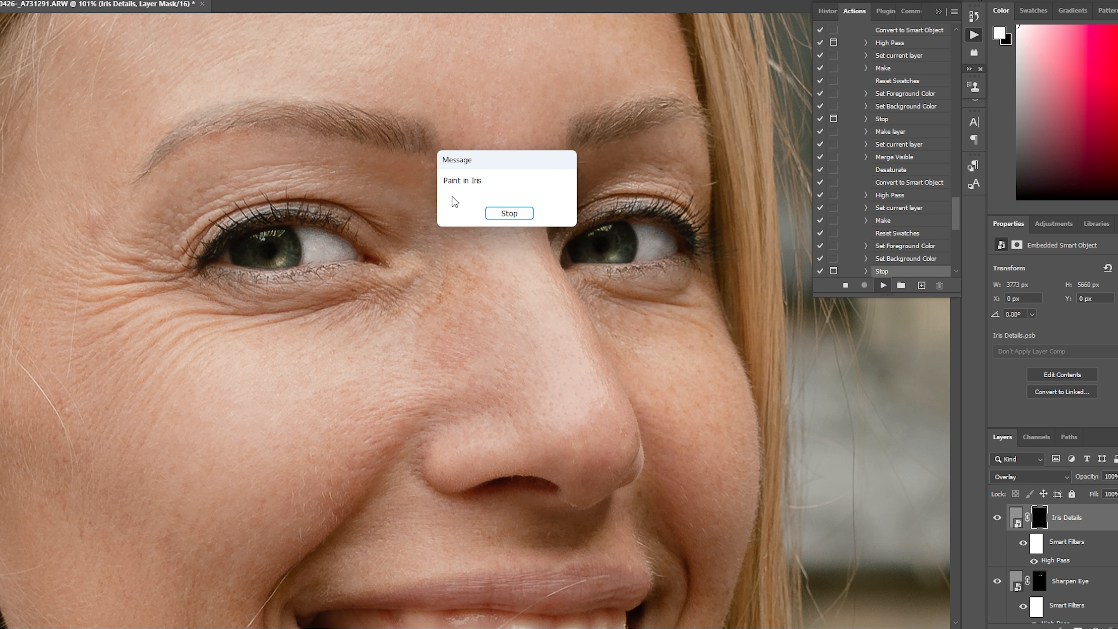
click(503, 213)
mouse_move(623, 249)
mouse_down()
mouse_move(621, 237)
mouse_move(621, 247)
mouse_move(582, 254)
mouse_up()
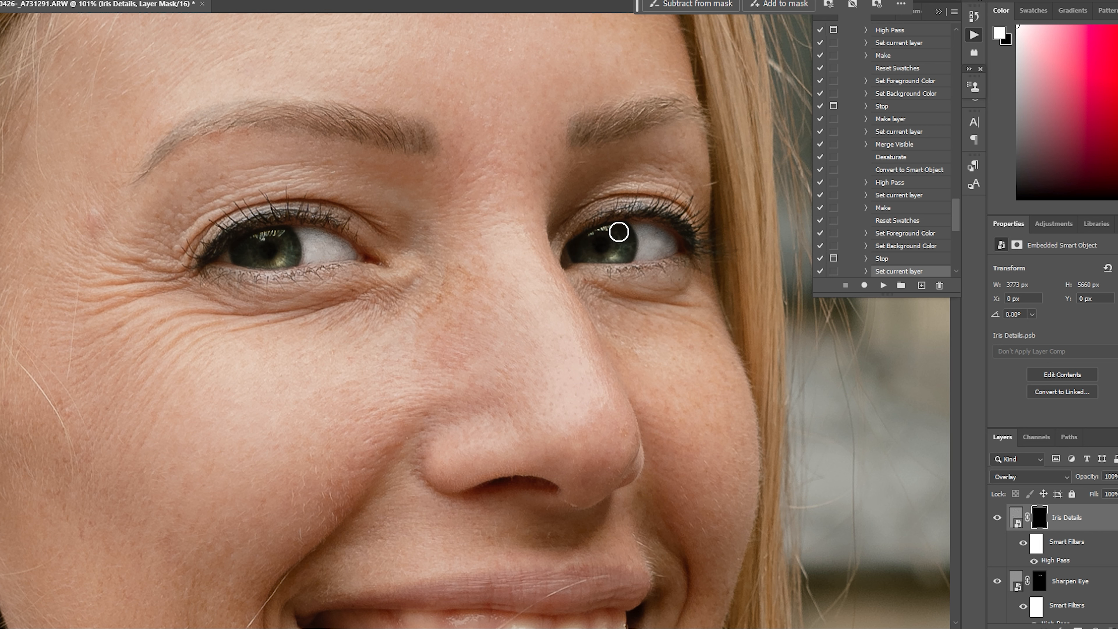
mouse_move(320, 254)
mouse_down()
mouse_move(254, 239)
mouse_move(282, 234)
mouse_move(280, 255)
mouse_move(249, 260)
mouse_move(290, 254)
mouse_up()
click(883, 286)
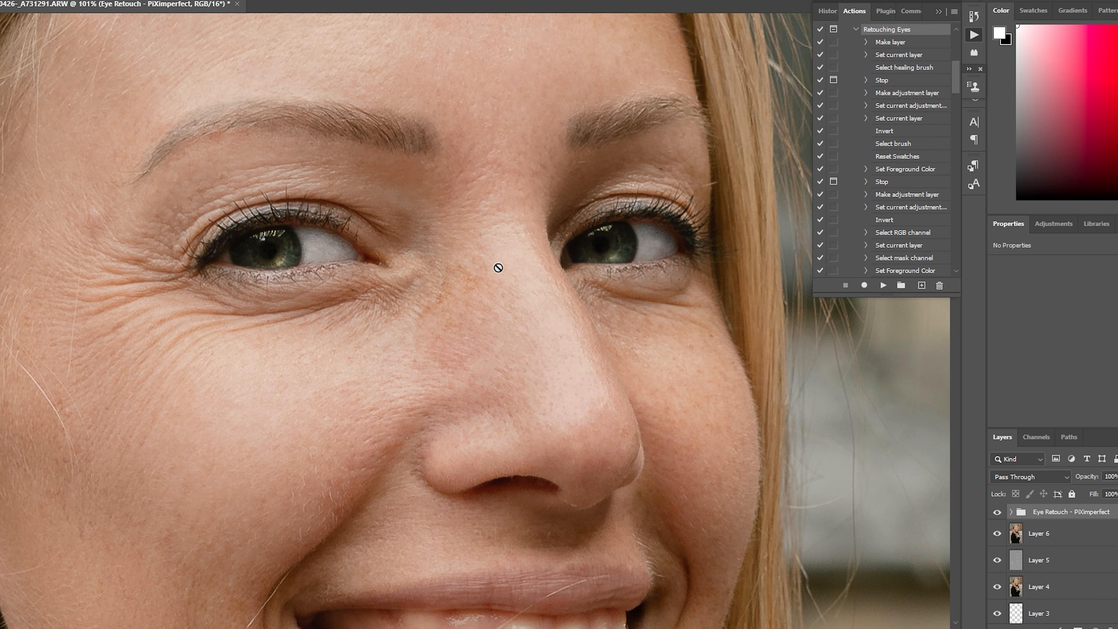
Compare the whole portrait with and without the Eye Retouch group and reduce the group's opacity to 50%.
drag(503, 273, 406, 342)
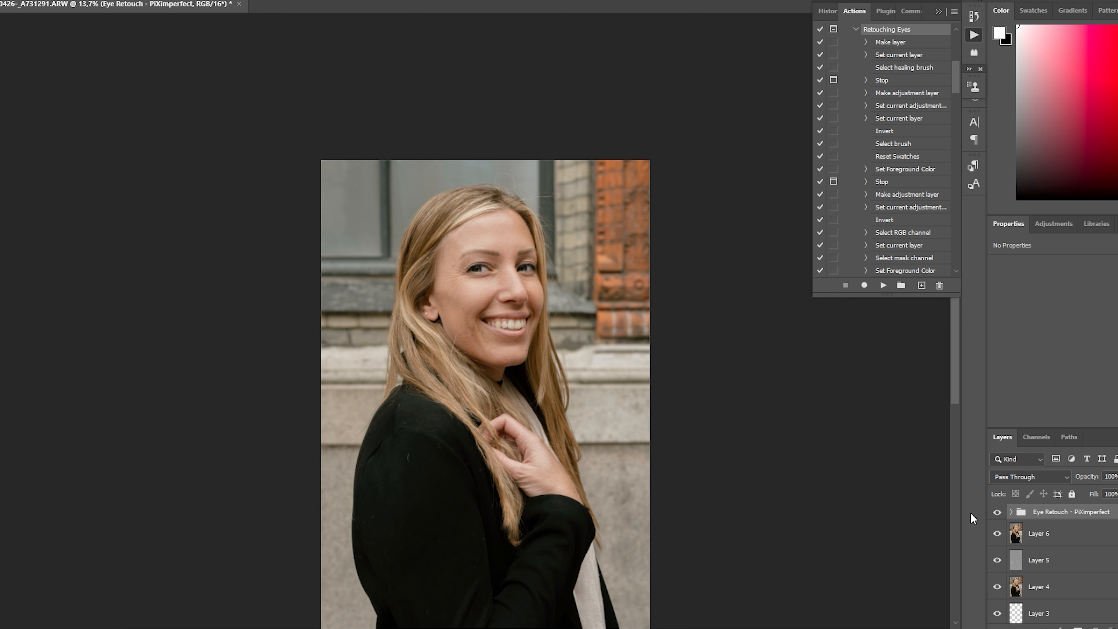
click(998, 511)
click(998, 512)
click(998, 512)
click(998, 511)
click(997, 512)
click(998, 512)
click(998, 512)
click(998, 512)
click(997, 512)
click(998, 512)
click(1086, 479)
text(50)
key(Return)
Compare the portrait with and without the softened eye retouch, and the original Background against the full retouch.
click(996, 514)
click(996, 514)
click(996, 514)
click(997, 514)
drag(536, 324, 560, 347)
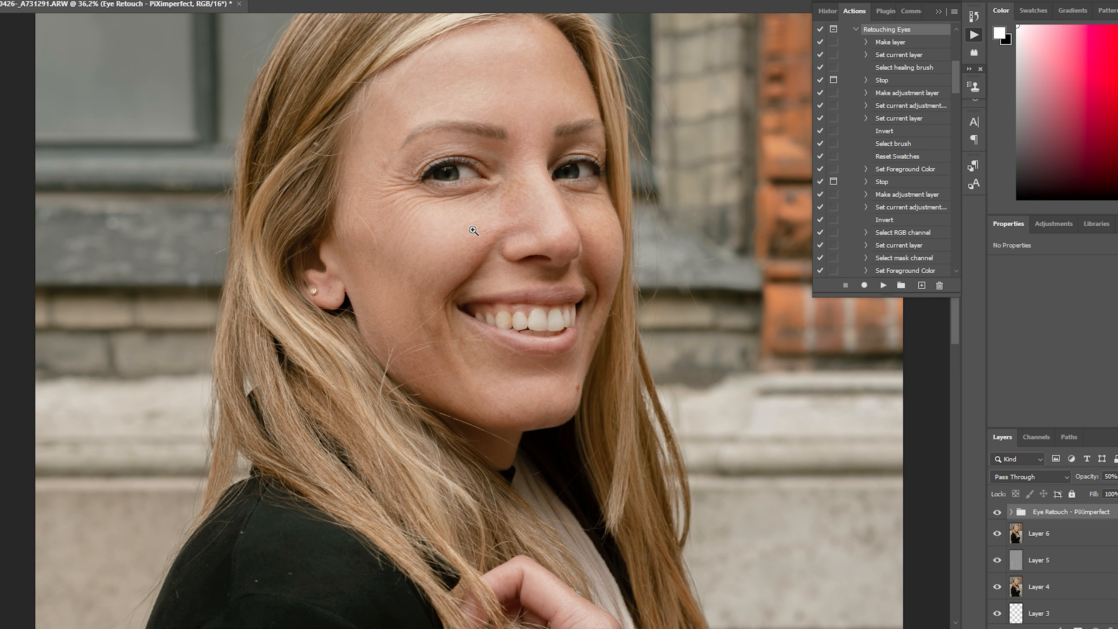
drag(553, 180, 577, 233)
scroll(1073, 521, down, 3)
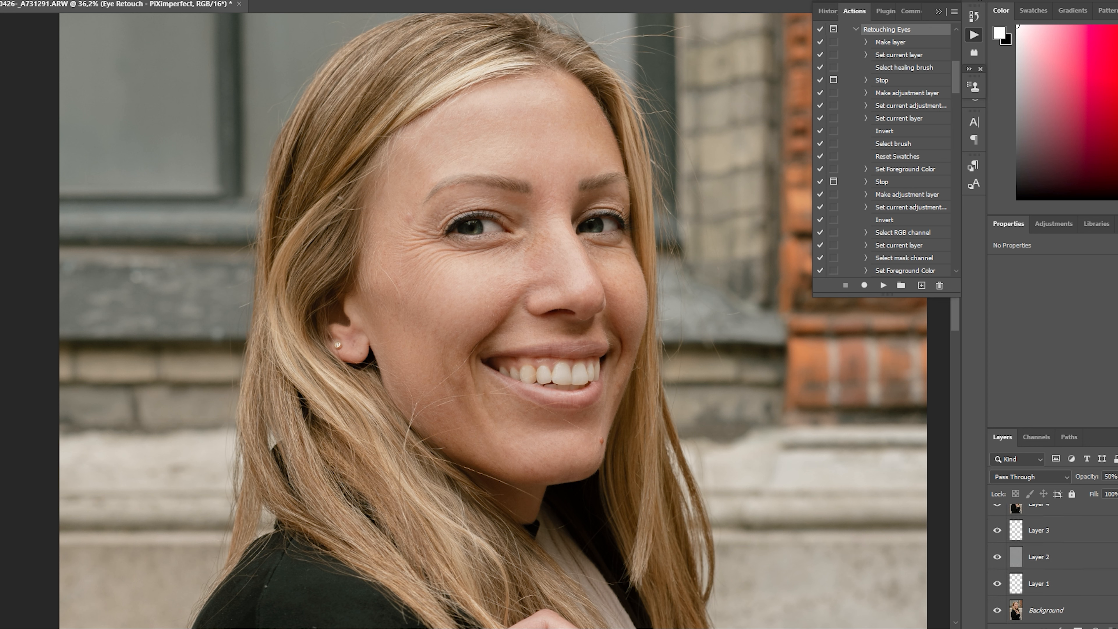
alt+click(997, 610)
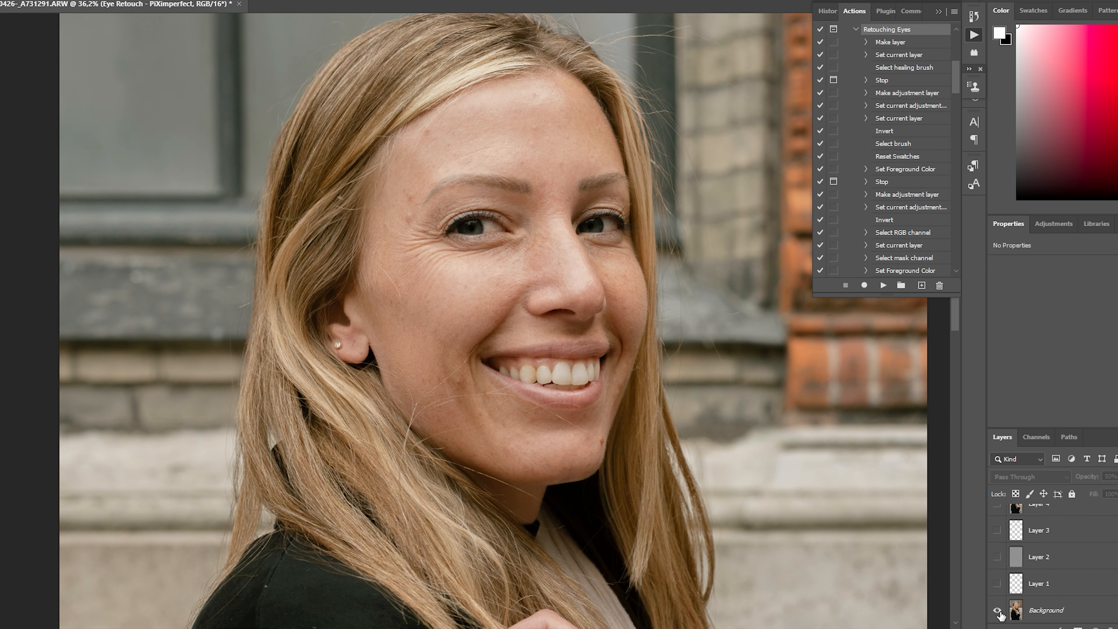
alt+click(997, 610)
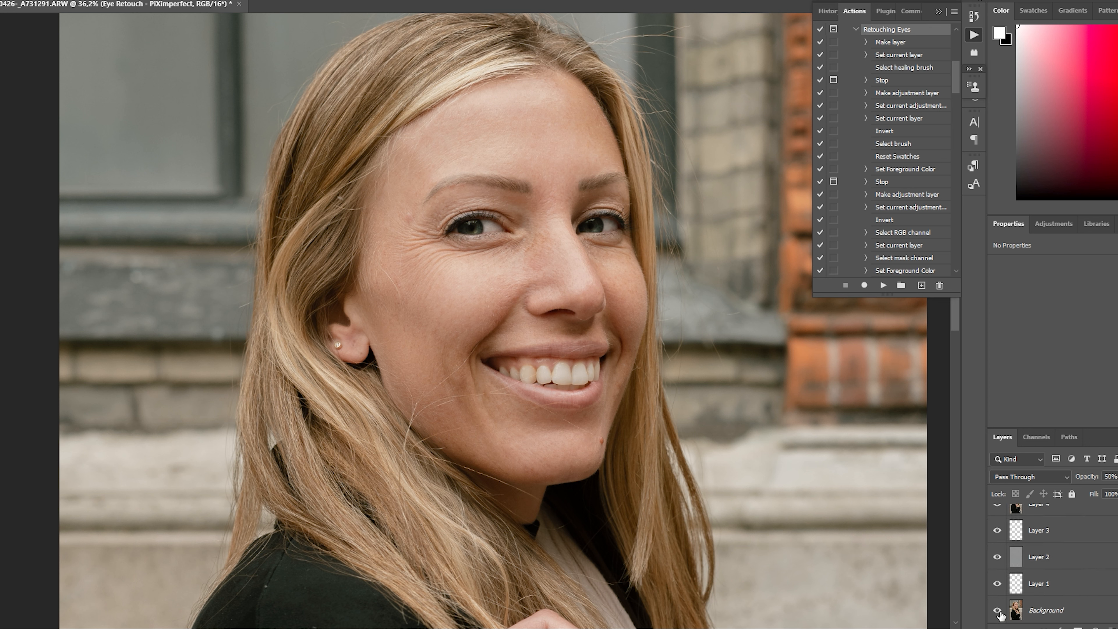